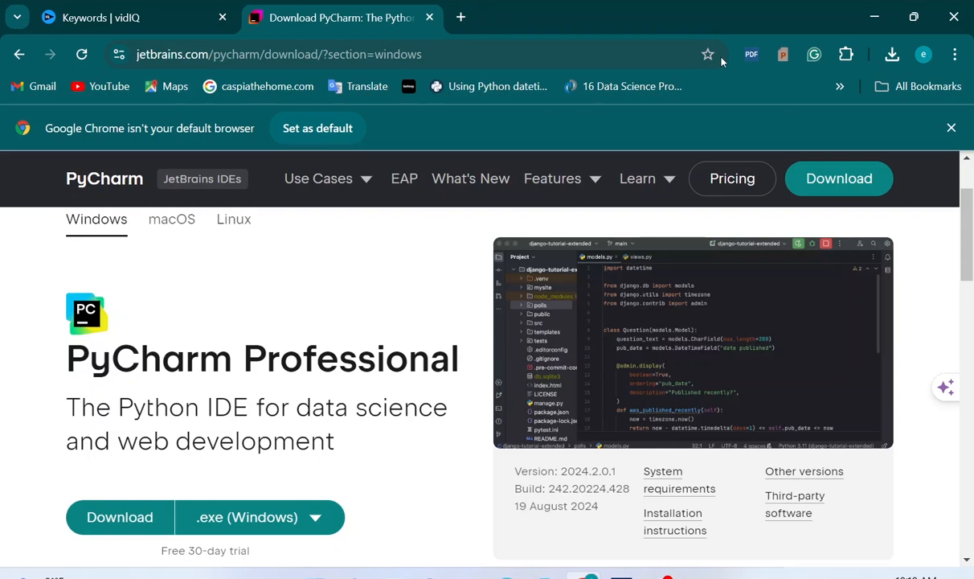
Step: Download the Windows .exe installer of PyCharm Community Edition and check its progress in the download history
scroll(720, 62, "down", 7)
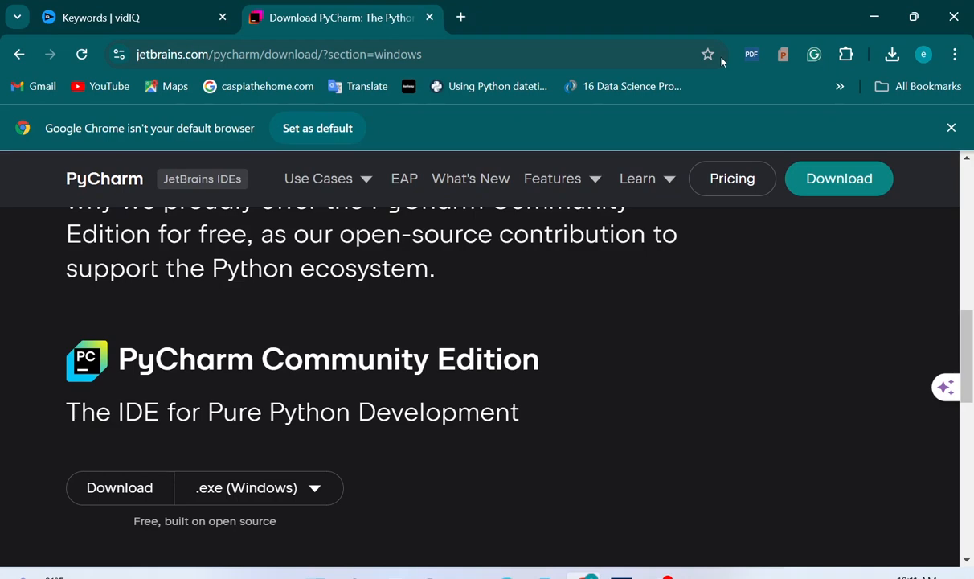
key("ctrl+j")
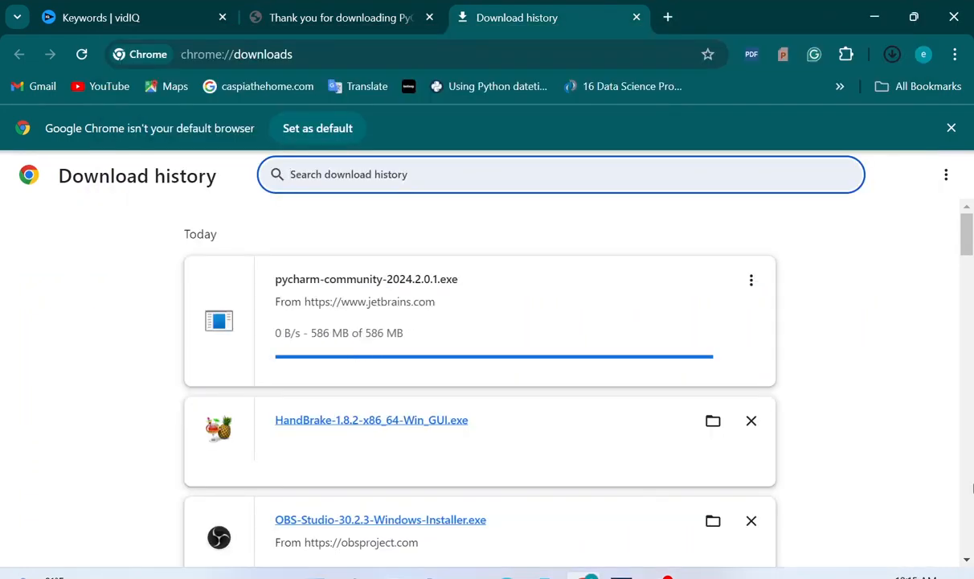
key("ctrl+w")
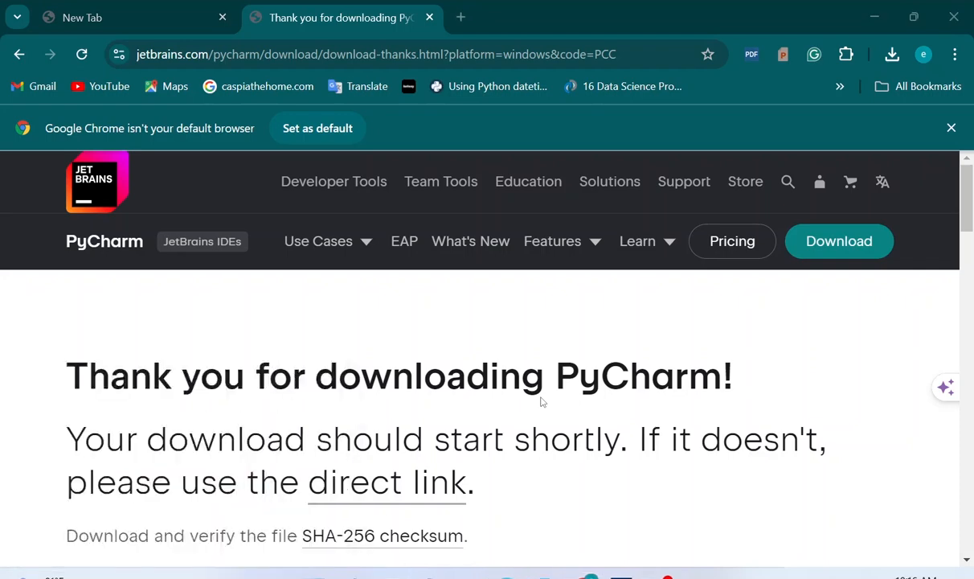
key("super")
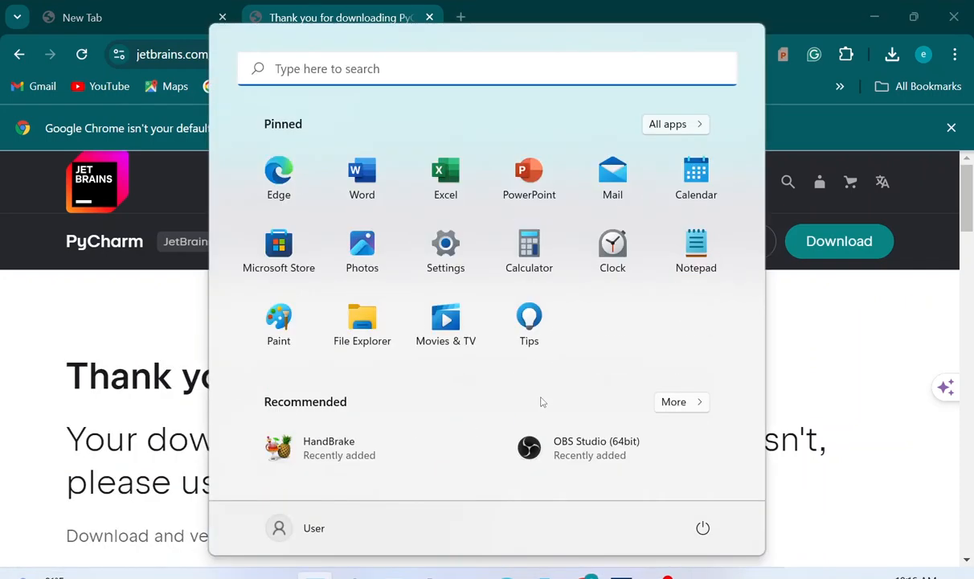
type("down")
key("Escape")
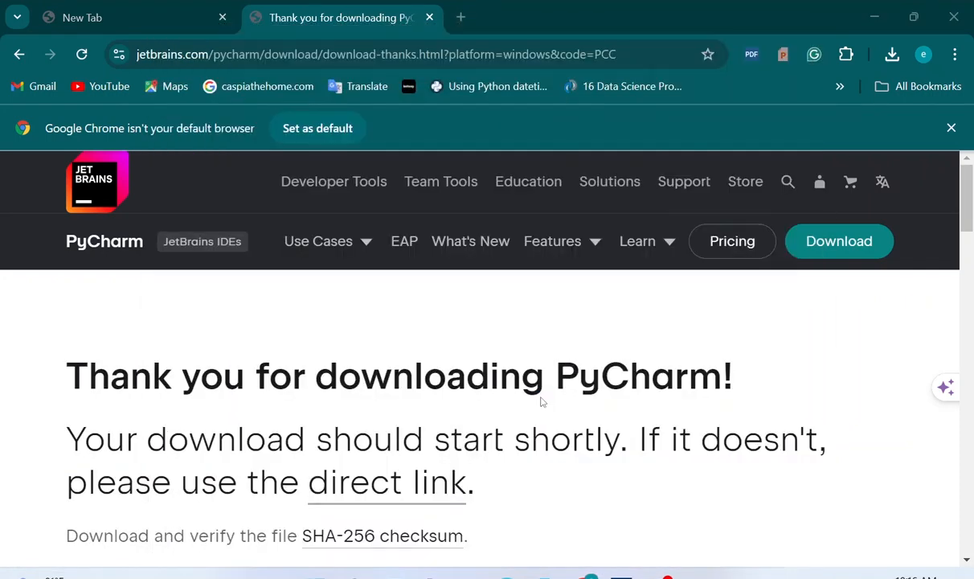
key("super+r")
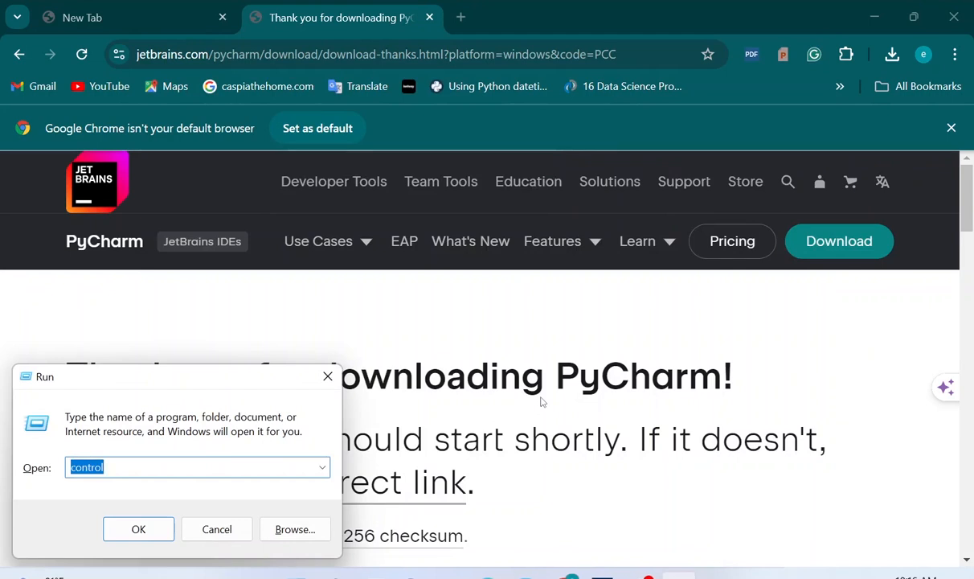
key("Return")
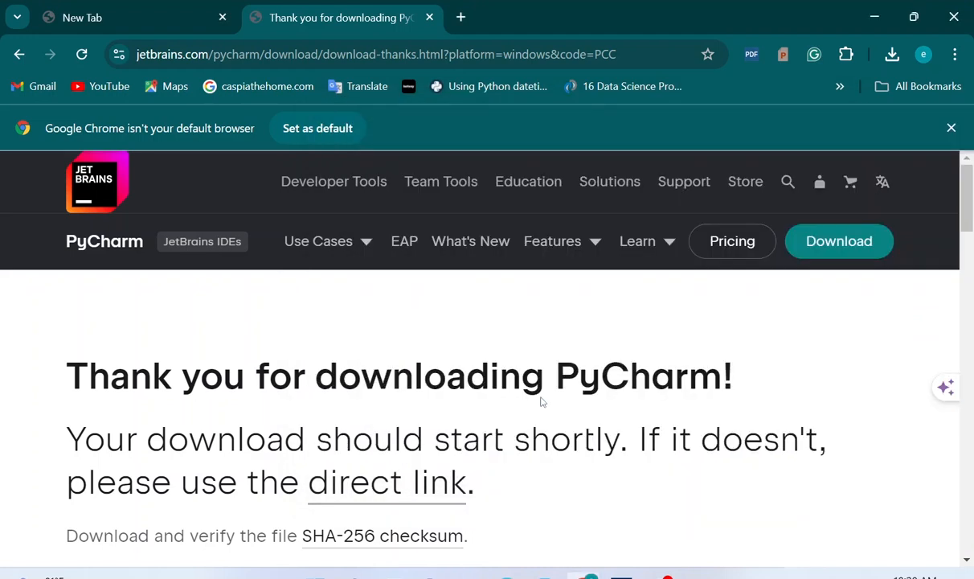
Step: Open the Downloads folder and launch the pycharm-community-2024.2.0.1 installer
key("super+r")
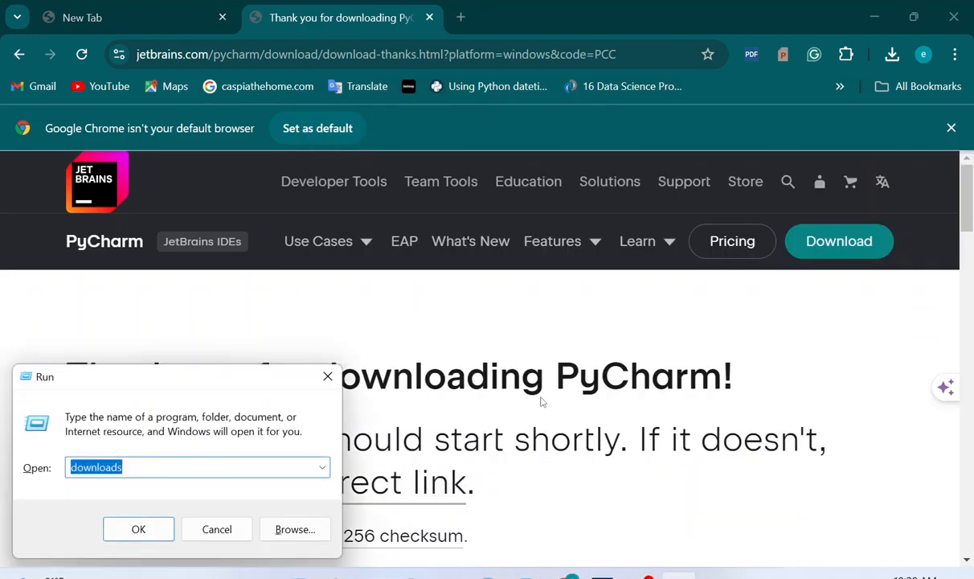
type("downloads")
key("Return")
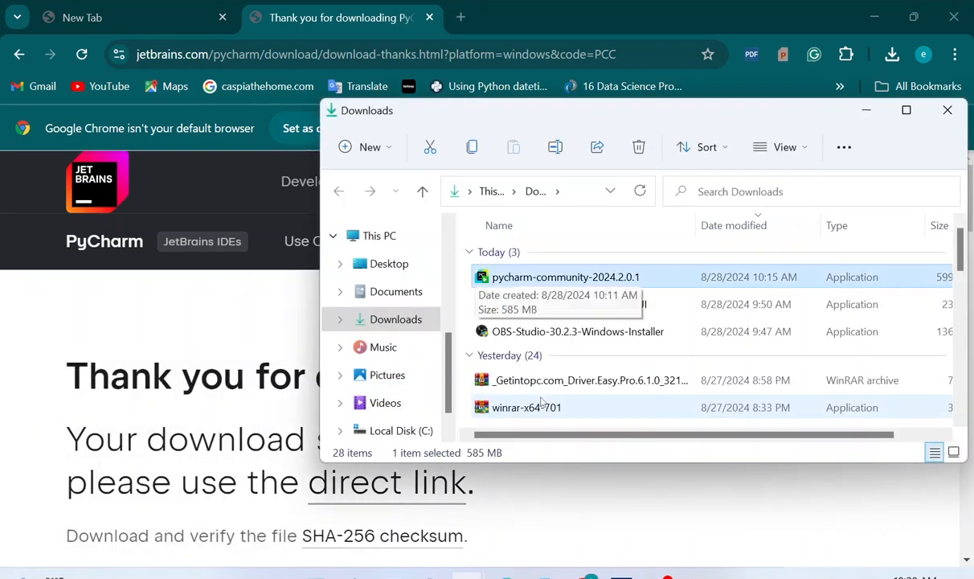
key("Return")
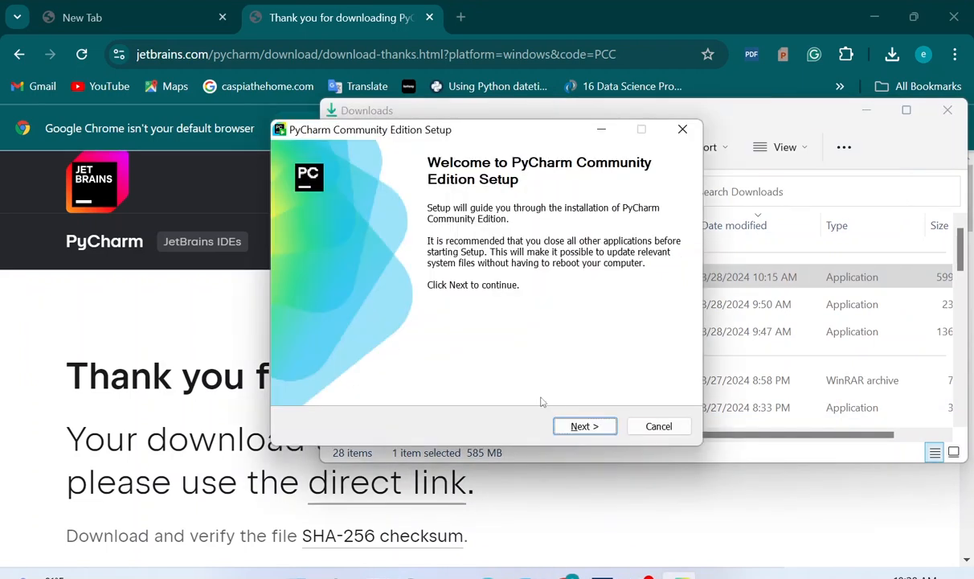
Step: Install in the default folder with desktop shortcut, PATH entry, "Open Folder as Project" and .py association enabled, using the JetBrains Start Menu folder
key("Return")
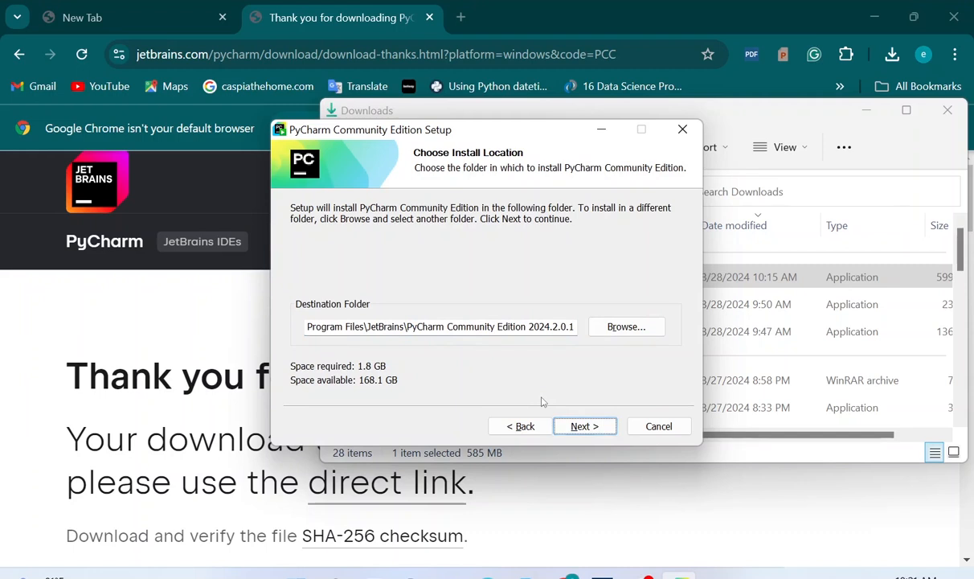
key("Return")
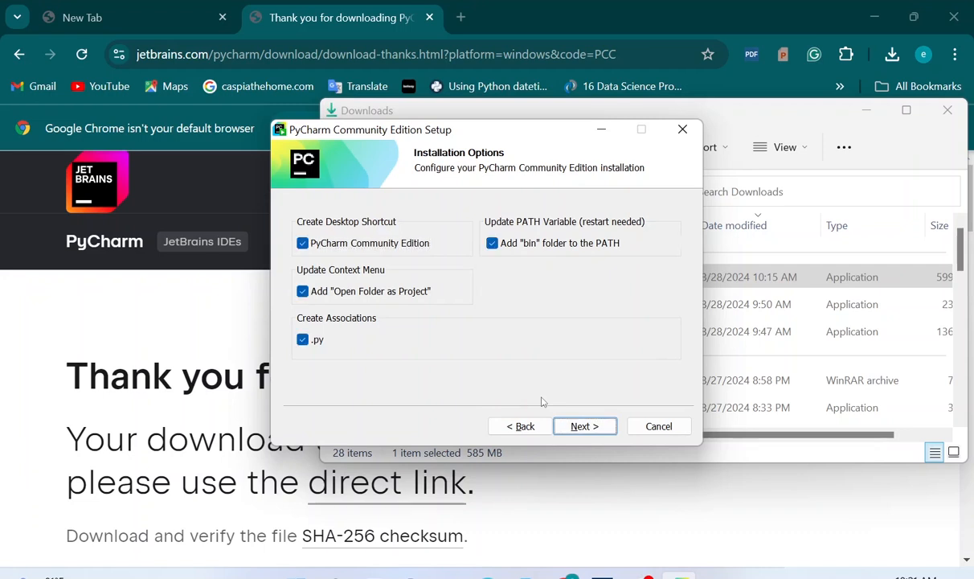
key("Return")
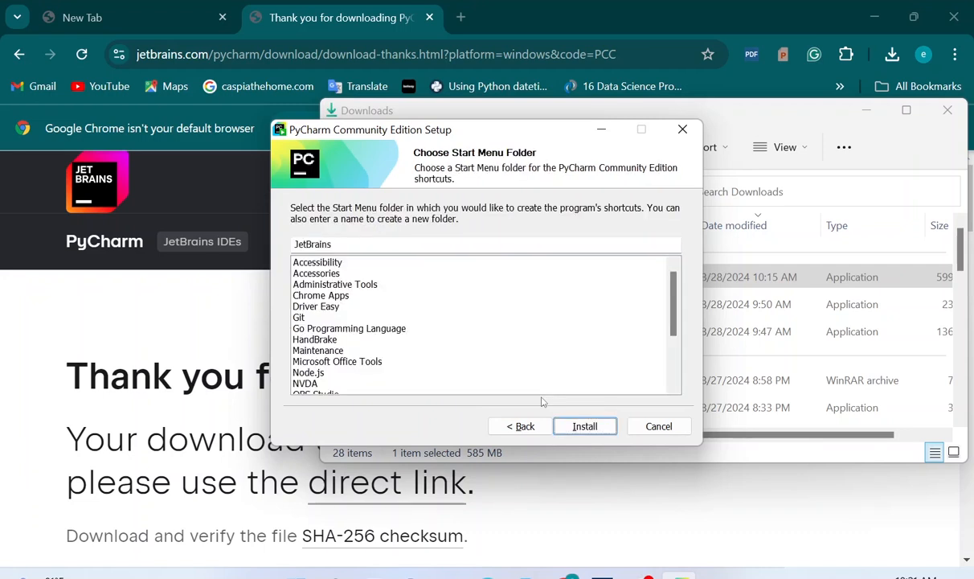
key("Return")
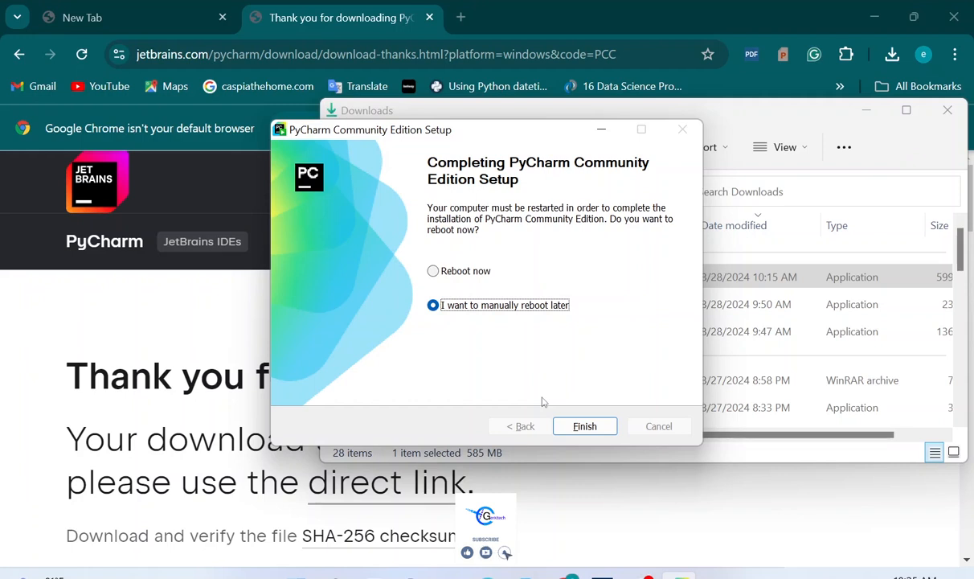
Step: Choose to reboot now for completing the PyCharm Community Edition setup
key("Tab")
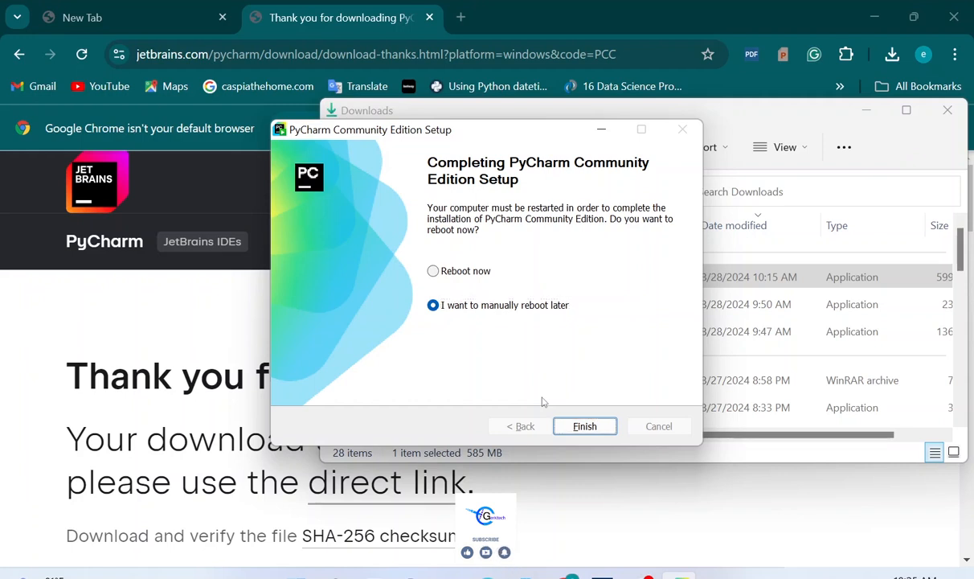
key("Tab")
key("Up")
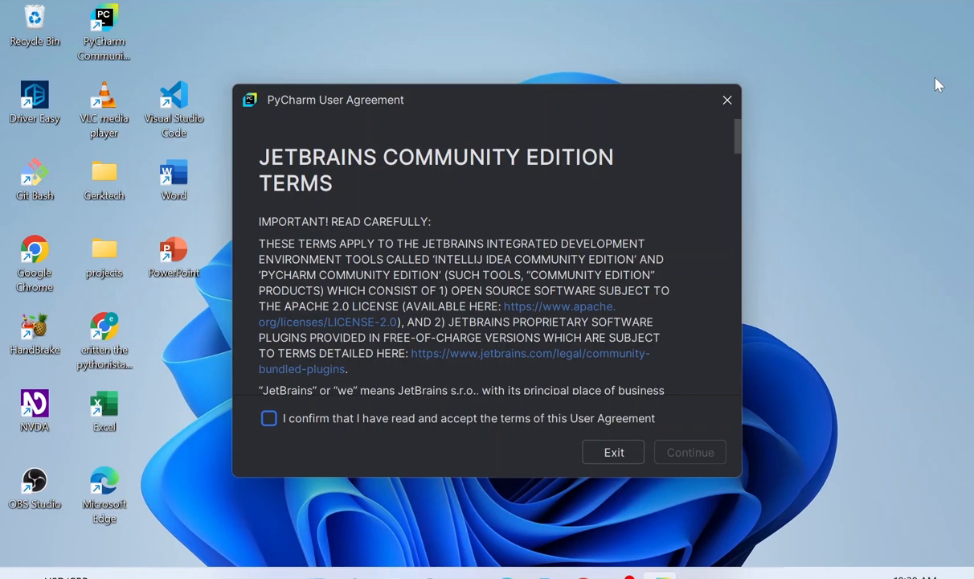
Step: Accept the terms of the PyCharm User Agreement and continue to the welcome screen
key("Tab")
key("shift+Tab")
key("space")
key("Tab")
key("Tab")
key("Tab")
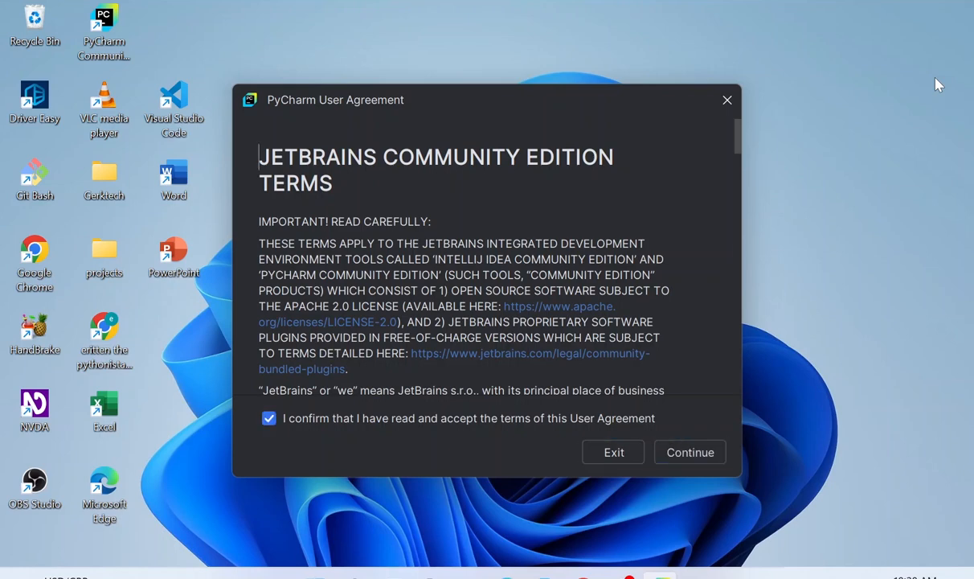
key("Tab")
key("Return")
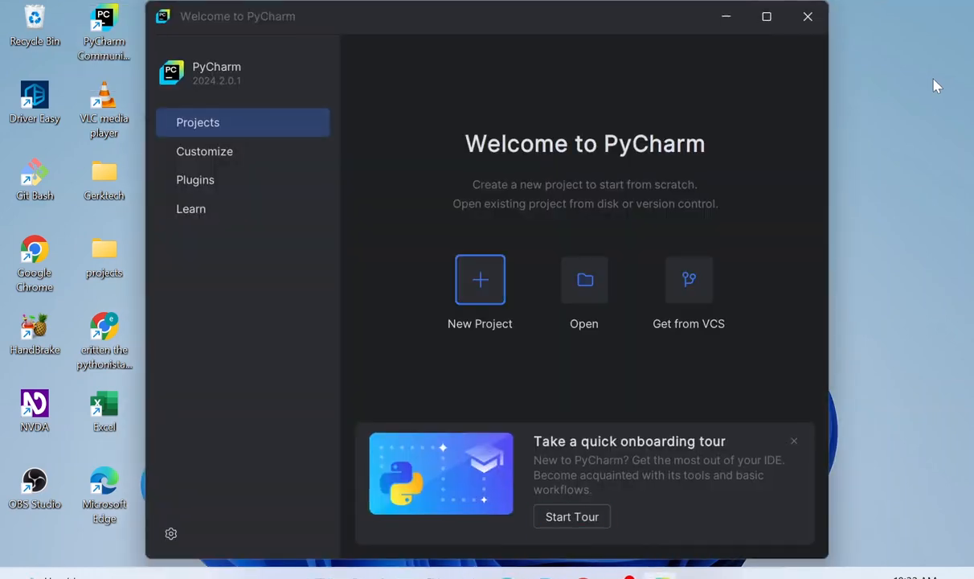
Step: Start a new project, look through the Django and JavaScript project types, and return to Pure Python
key("Return")
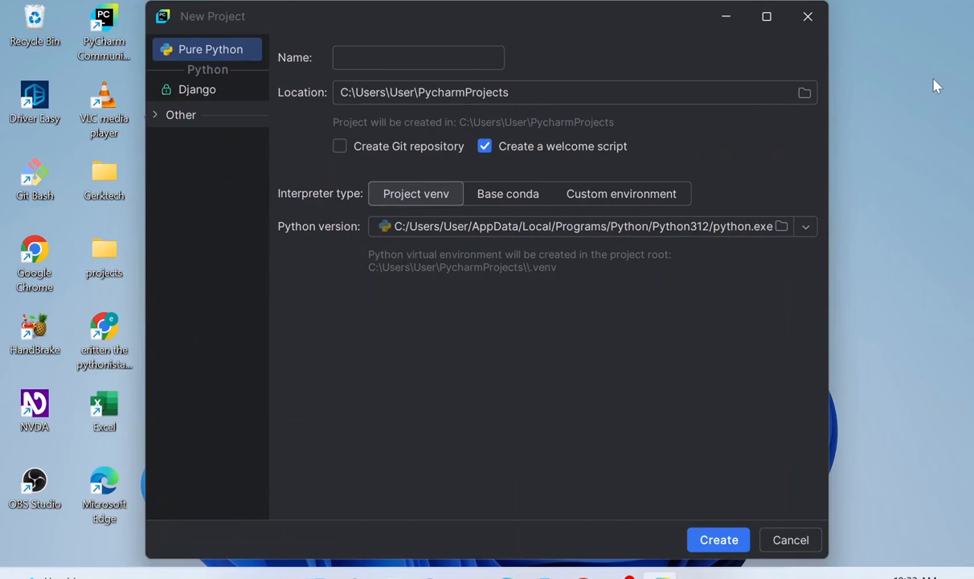
key("Down")
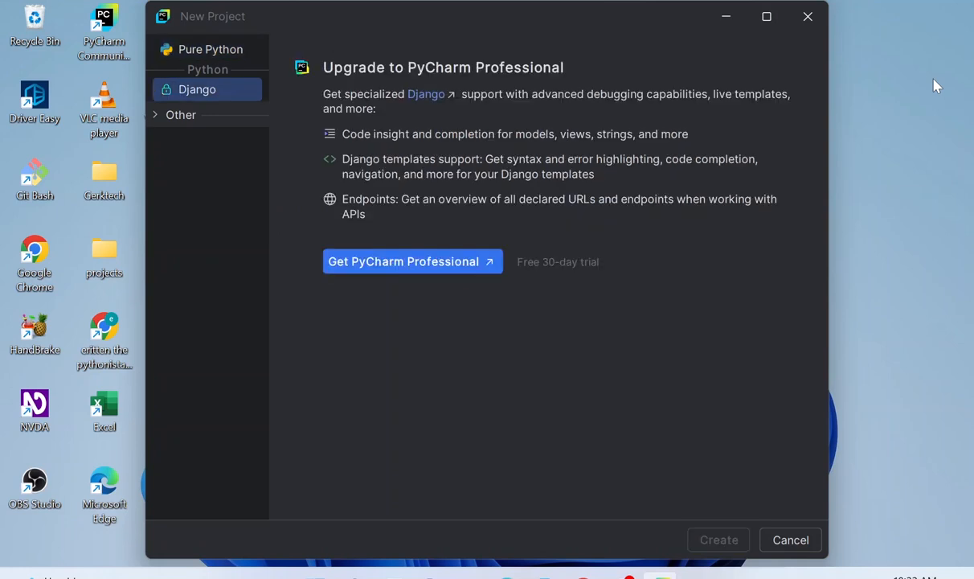
key("Down")
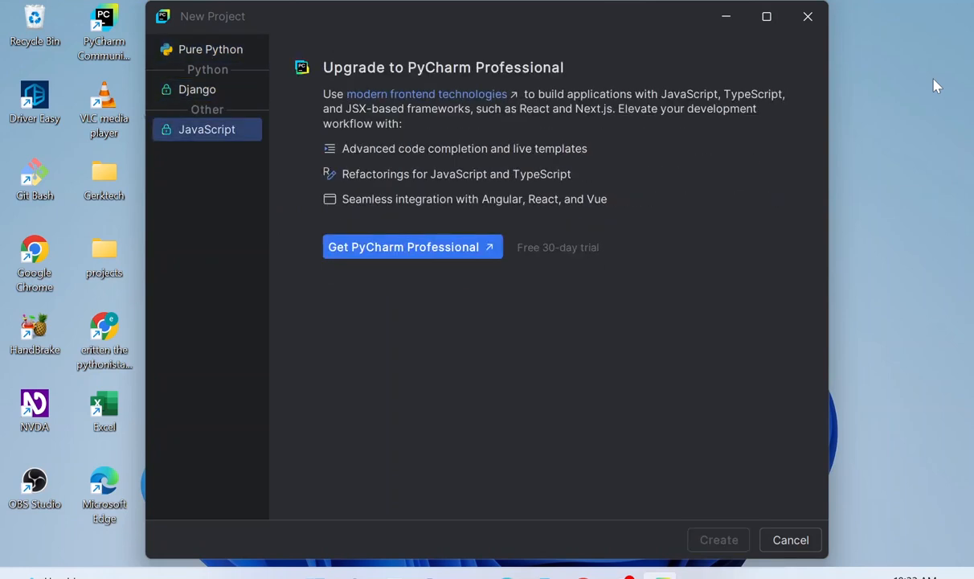
key("Up")
key("Up")
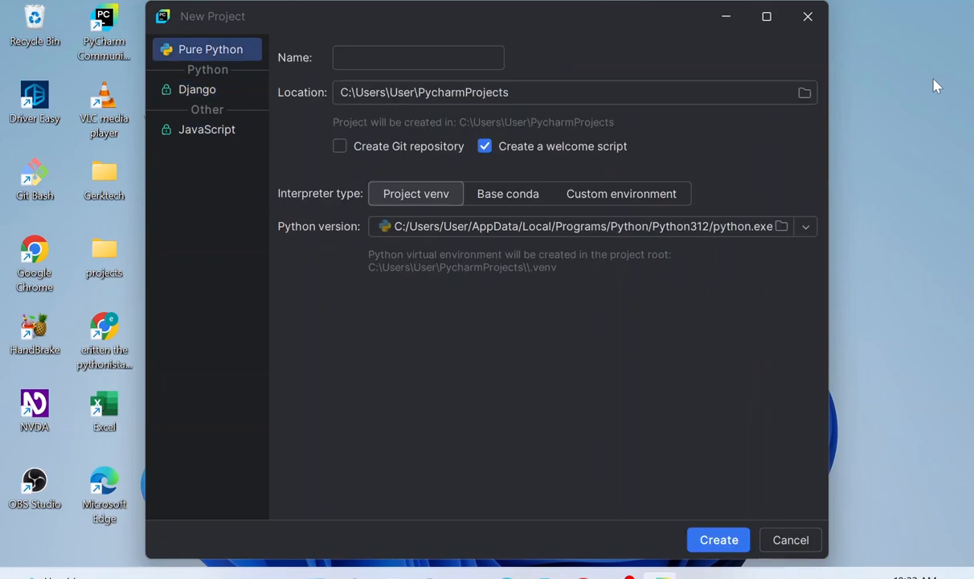
Step: Name the project MyProject and create it with a project venv, a welcome script and no Git repository
type("MyPro")
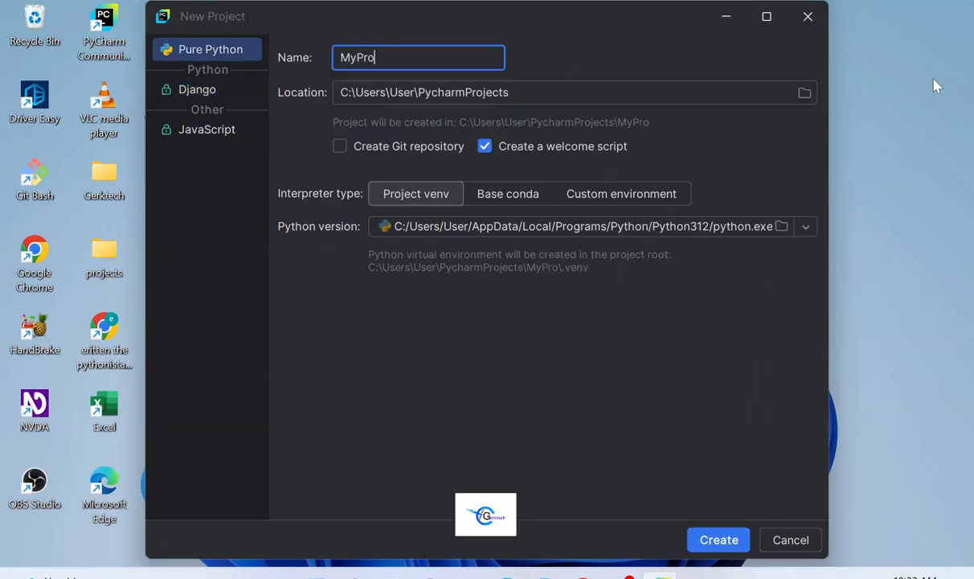
type("ject")
key("Tab")
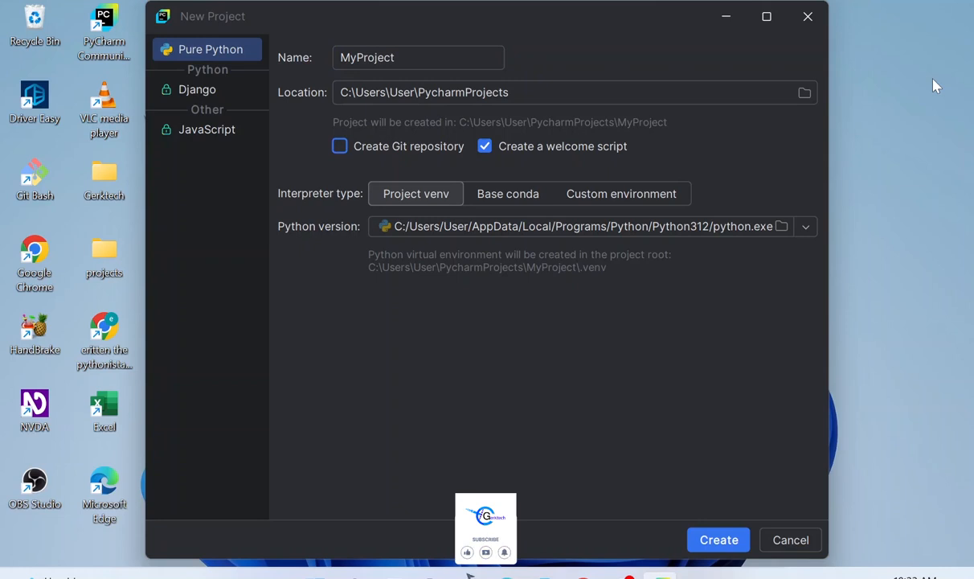
key("space")
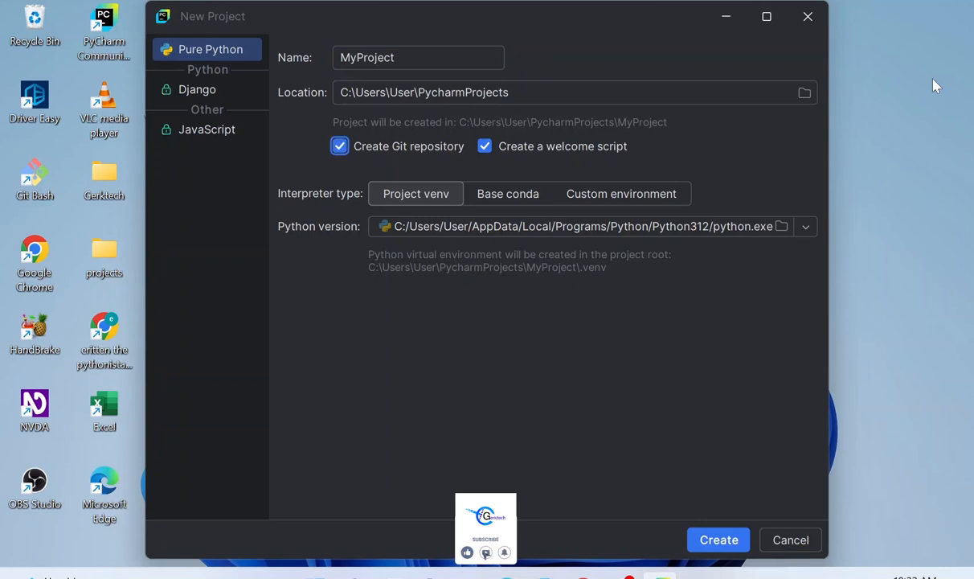
key("space")
key("Tab")
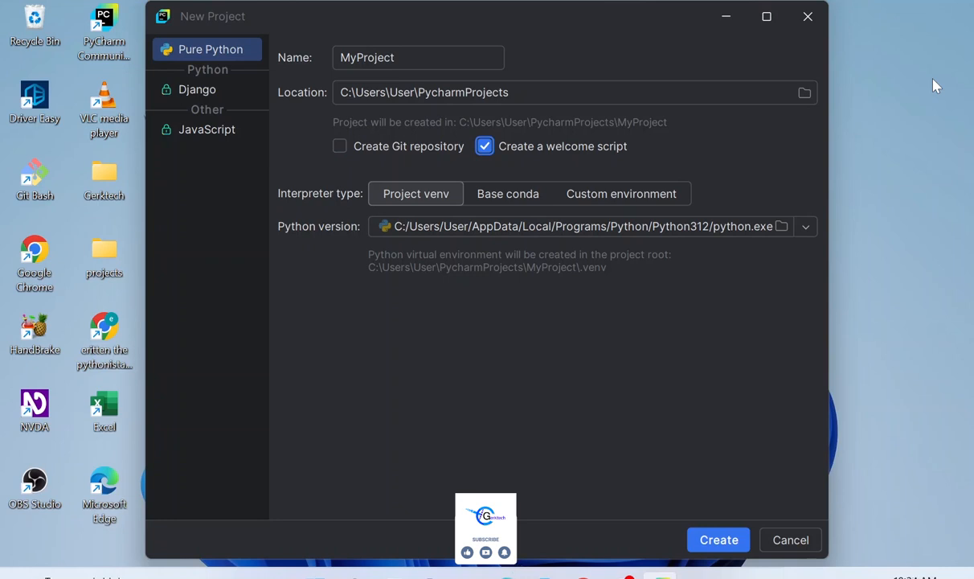
key("Tab")
key("Tab")
key("Tab")
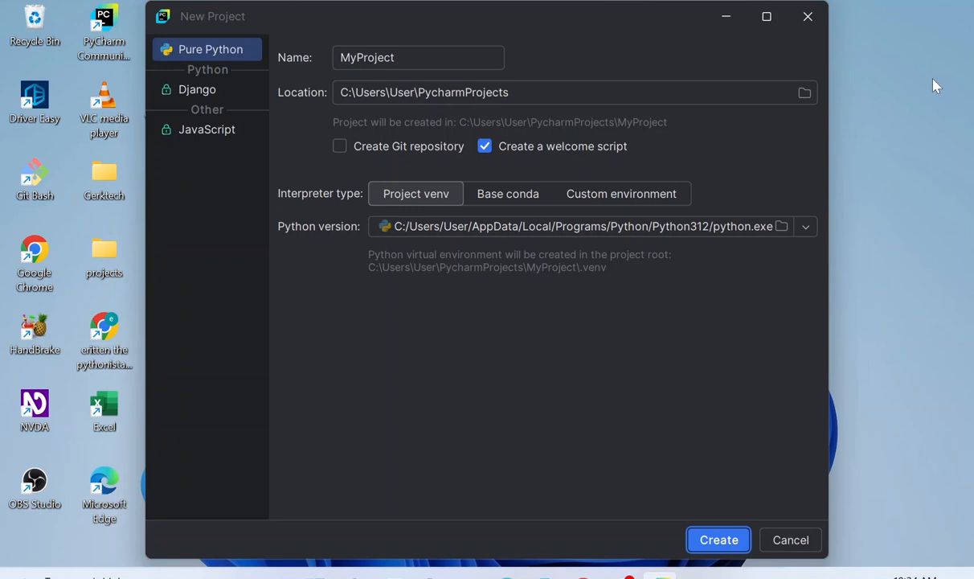
key("Return")
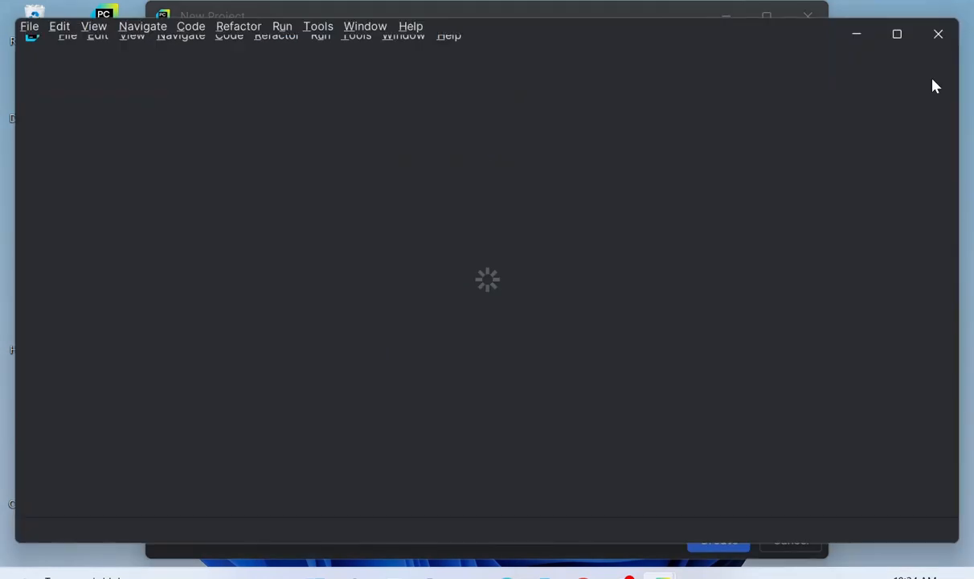